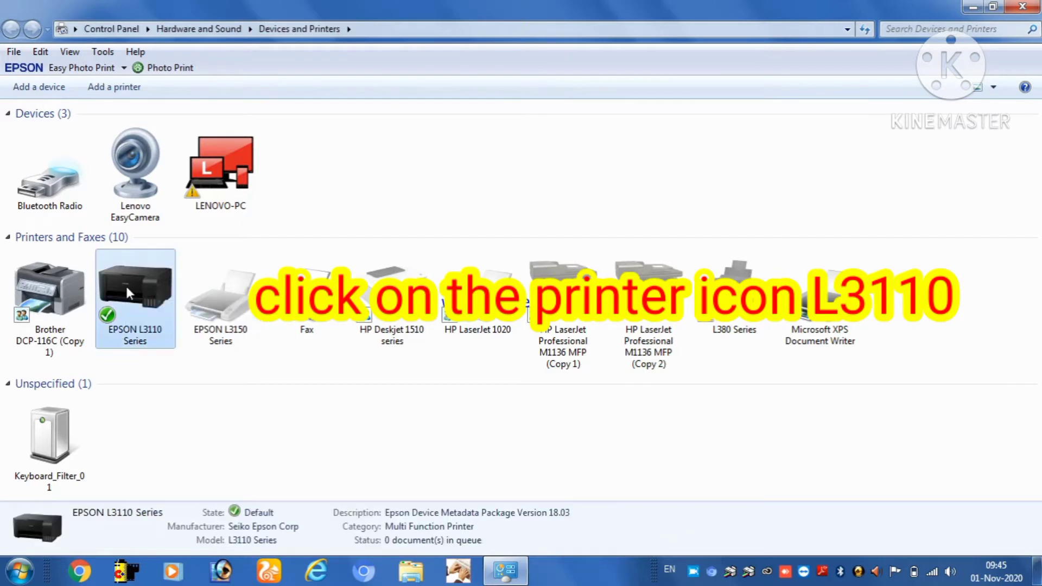
Open the maintenance utilities in the printing preferences of the EPSON L3110 Series printer
{"action": "right_click", "coordinate": [128, 289]}
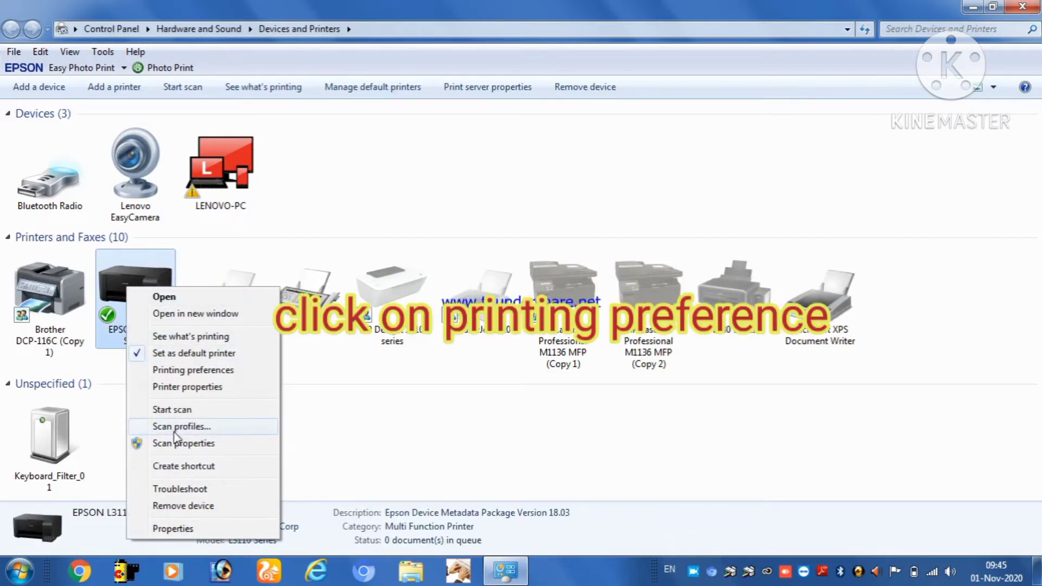
{"action": "left_click", "coordinate": [200, 387]}
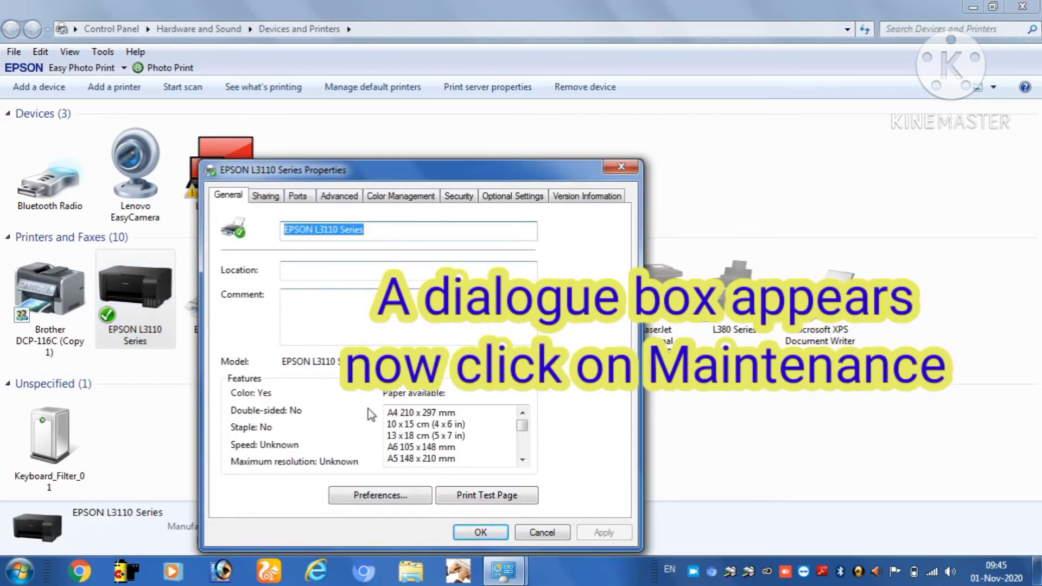
{"action": "left_click", "coordinate": [380, 496]}
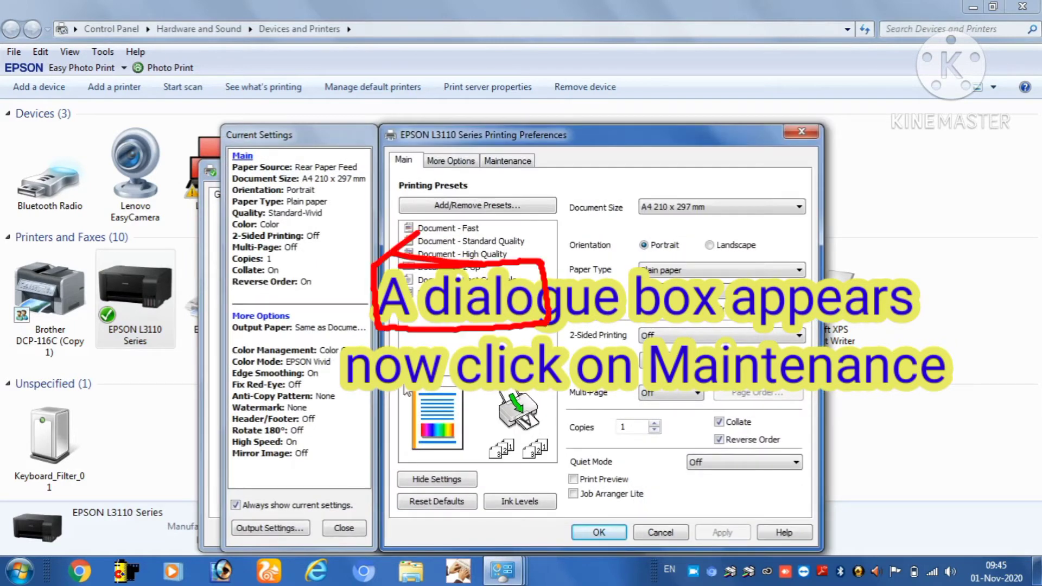
{"action": "left_click", "coordinate": [500, 161]}
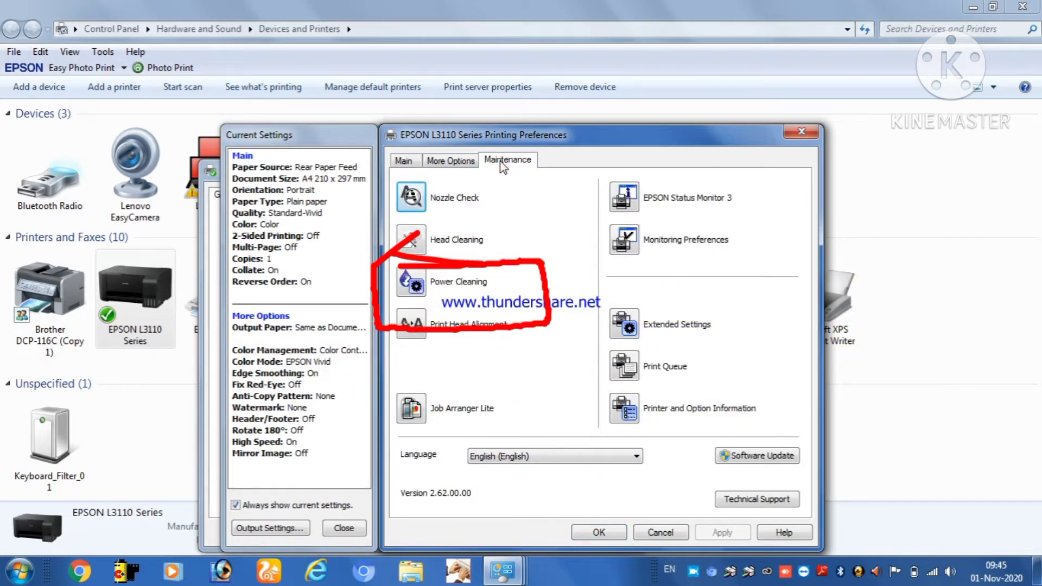
Launch Power Cleaning and acknowledge that the ink tanks hold enough ink and that a 12-hour interval is required between cleanings
{"action": "left_click", "coordinate": [468, 241]}
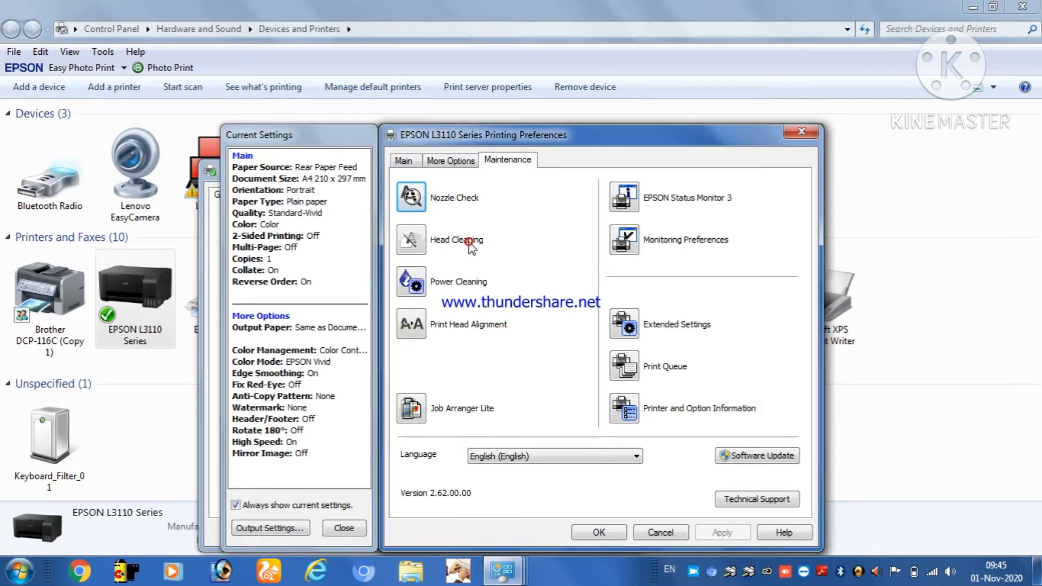
{"action": "left_click", "coordinate": [460, 282]}
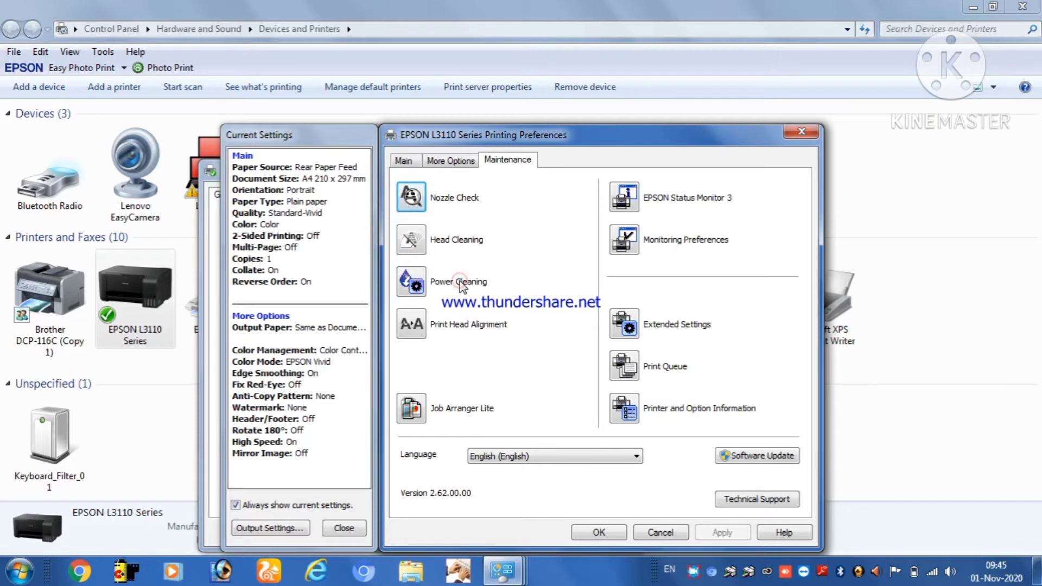
{"action": "left_click", "coordinate": [414, 284]}
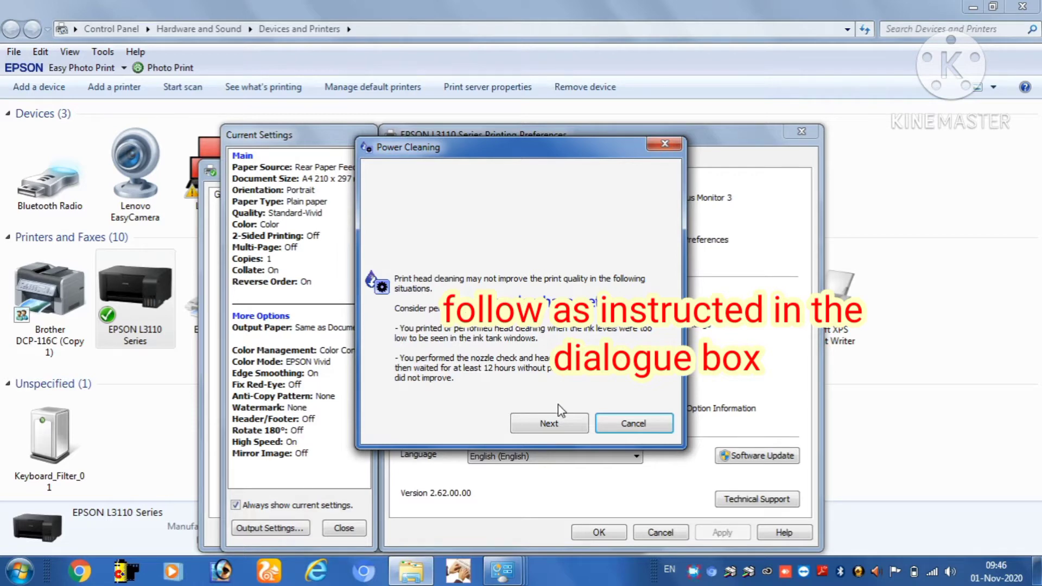
{"action": "left_click", "coordinate": [549, 423]}
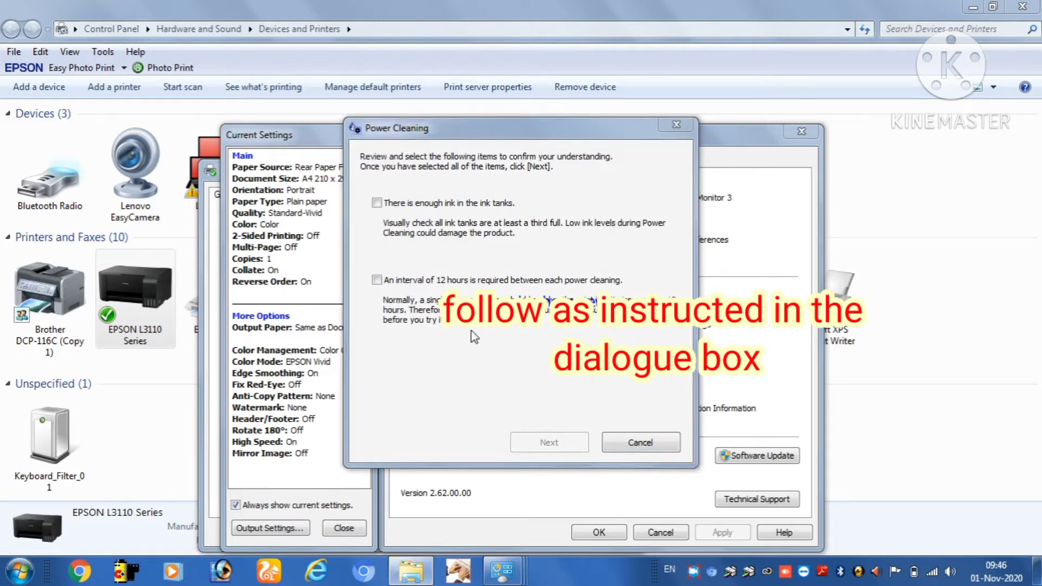
{"action": "left_click", "coordinate": [395, 204]}
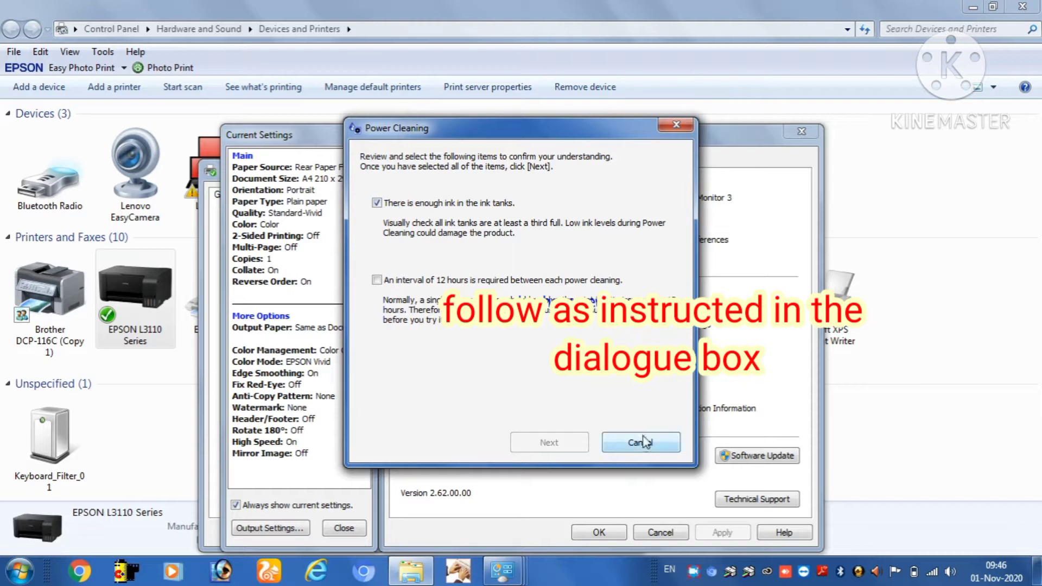
{"action": "left_click", "coordinate": [378, 280]}
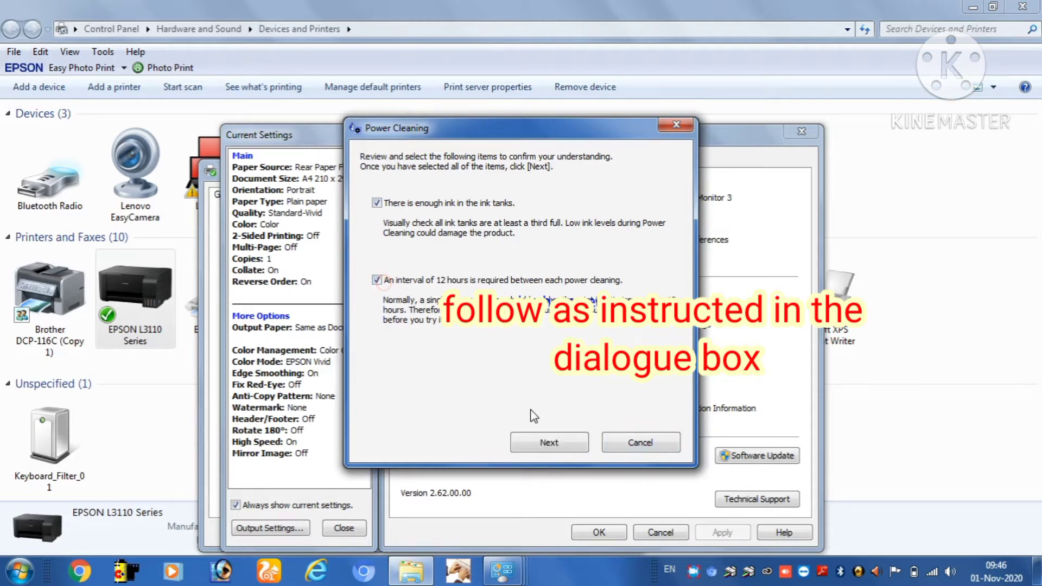
{"action": "left_click", "coordinate": [549, 444]}
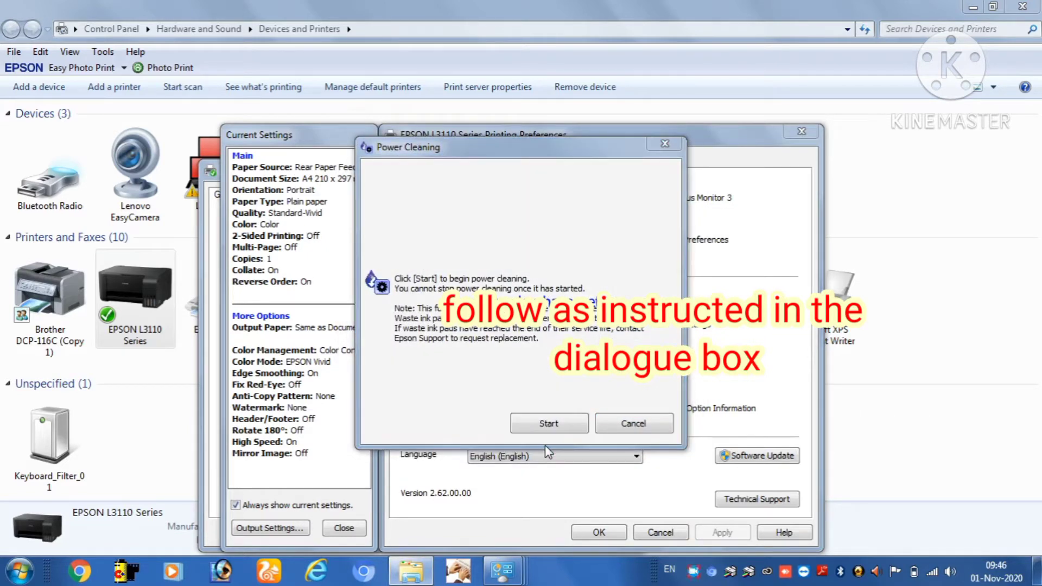
Start the power cleaning, dismiss the Windows color scheme prompt, and finish the utility once cleaning completes
{"action": "left_click", "coordinate": [549, 423]}
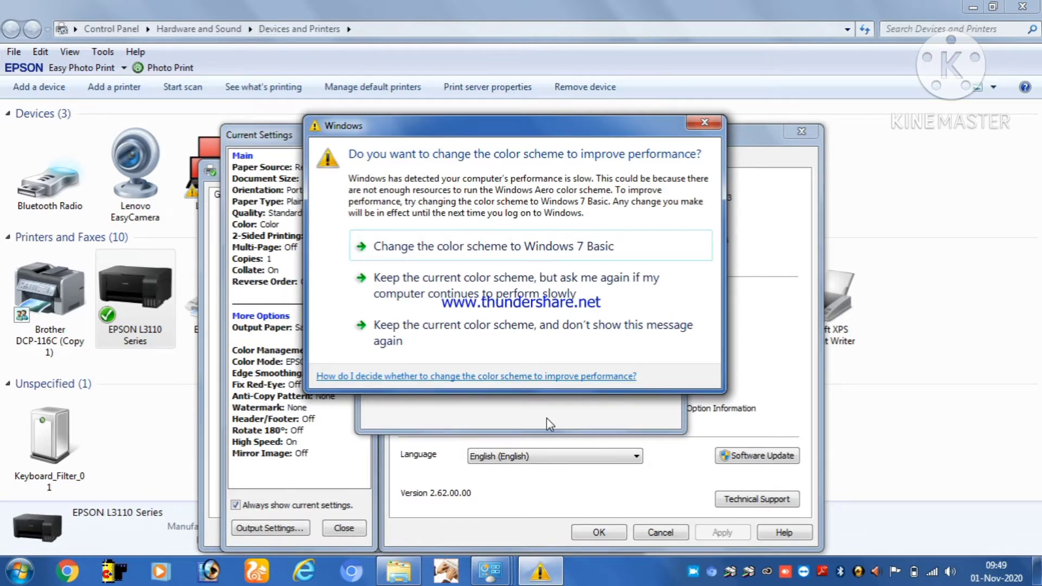
{"action": "key", "text": "Escape"}
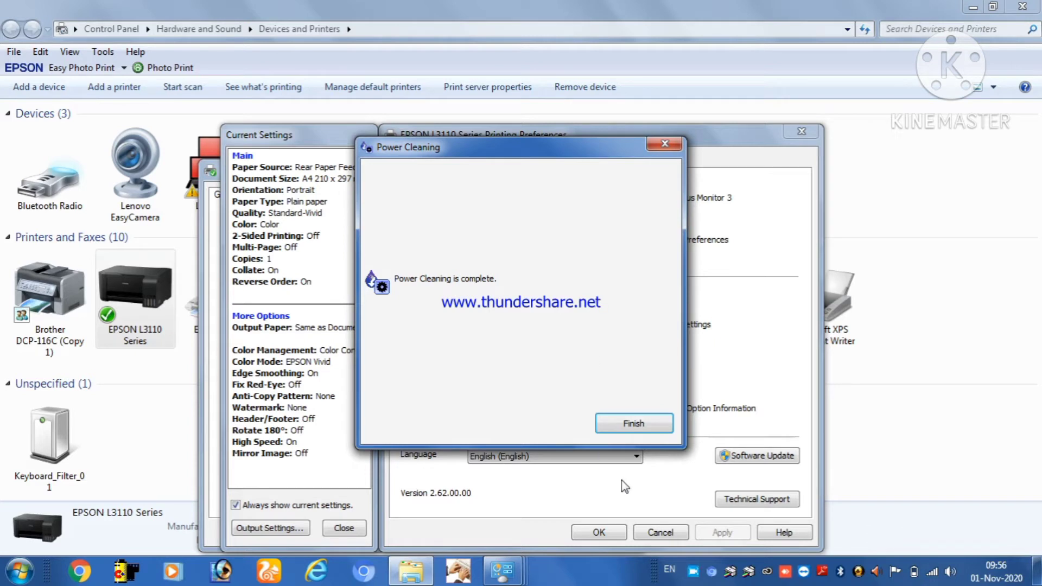
{"action": "left_click", "coordinate": [635, 431]}
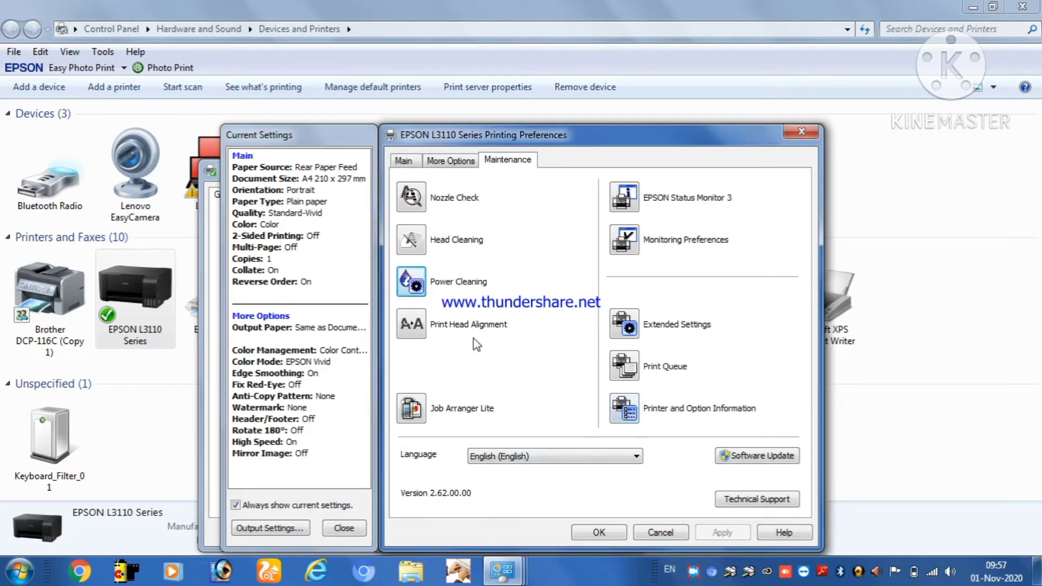
Launch Print Head Alignment and print the vertical alignment sheet
{"action": "left_click", "coordinate": [409, 329]}
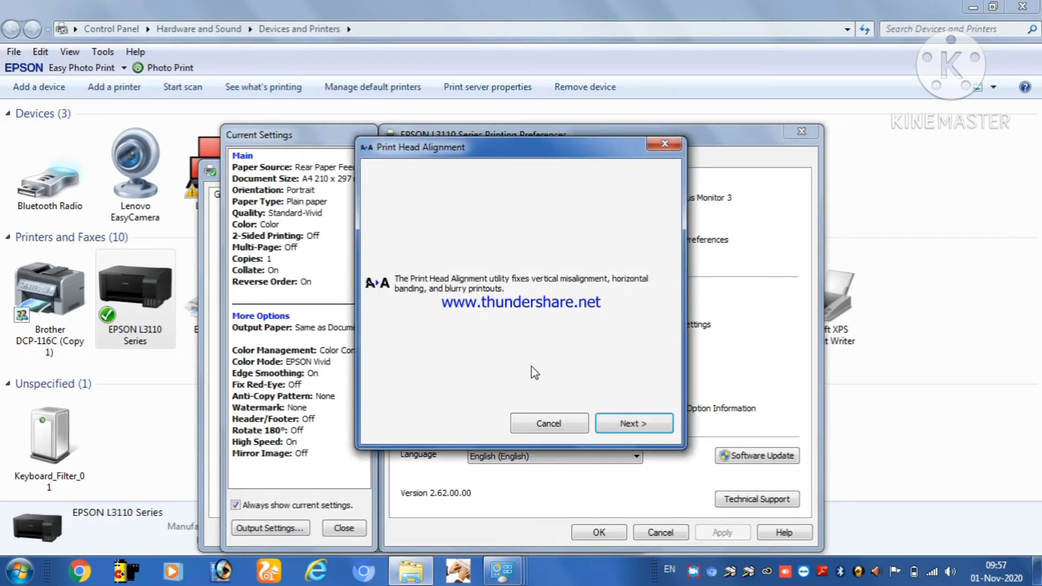
{"action": "left_click", "coordinate": [629, 423]}
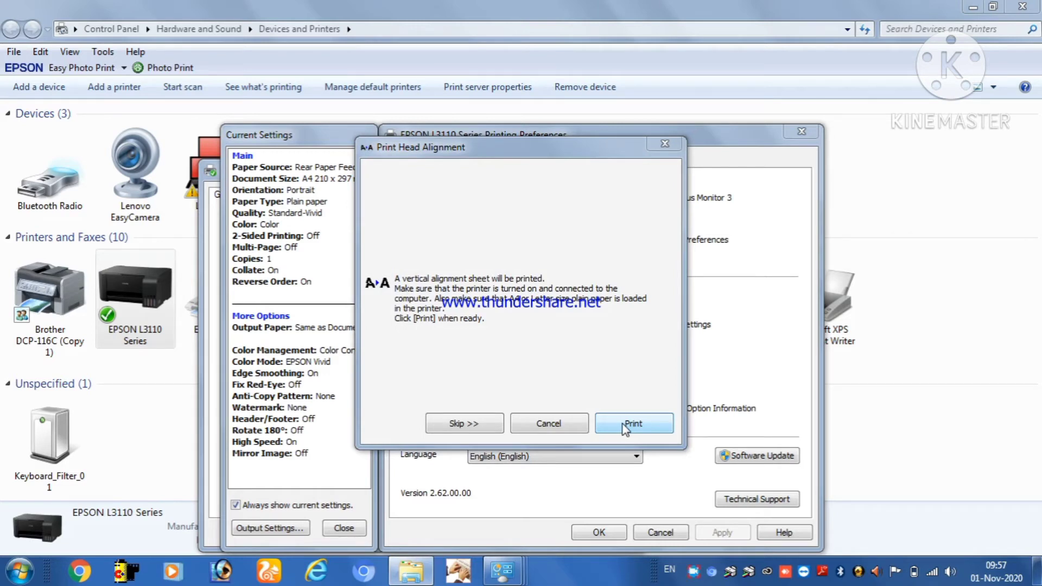
{"action": "left_click", "coordinate": [625, 427]}
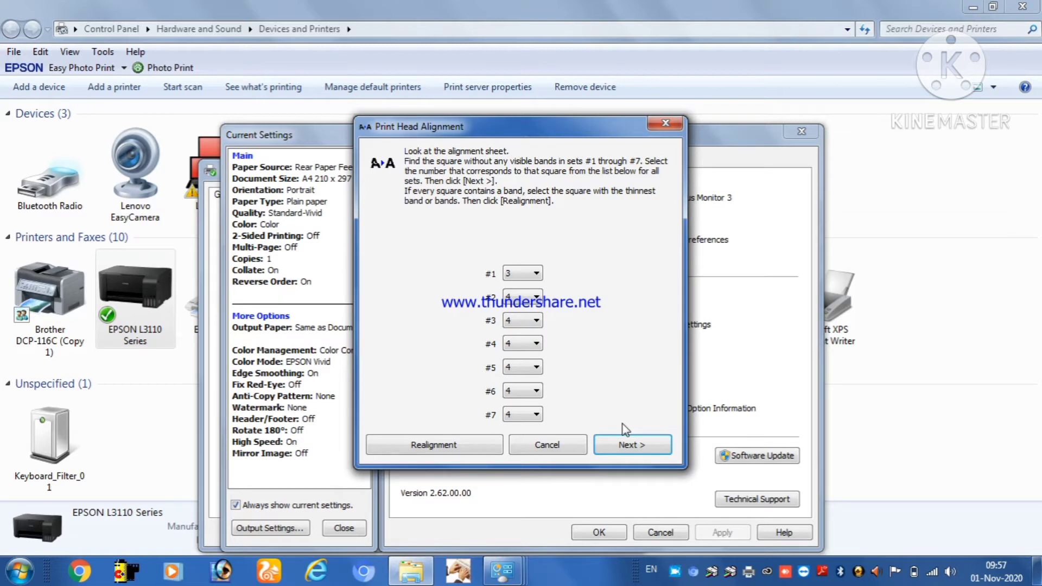
Keep the current Windows color scheme without further prompts and accept the preselected vertical alignment numbers for sets #1 through #7
{"action": "left_click", "coordinate": [624, 435]}
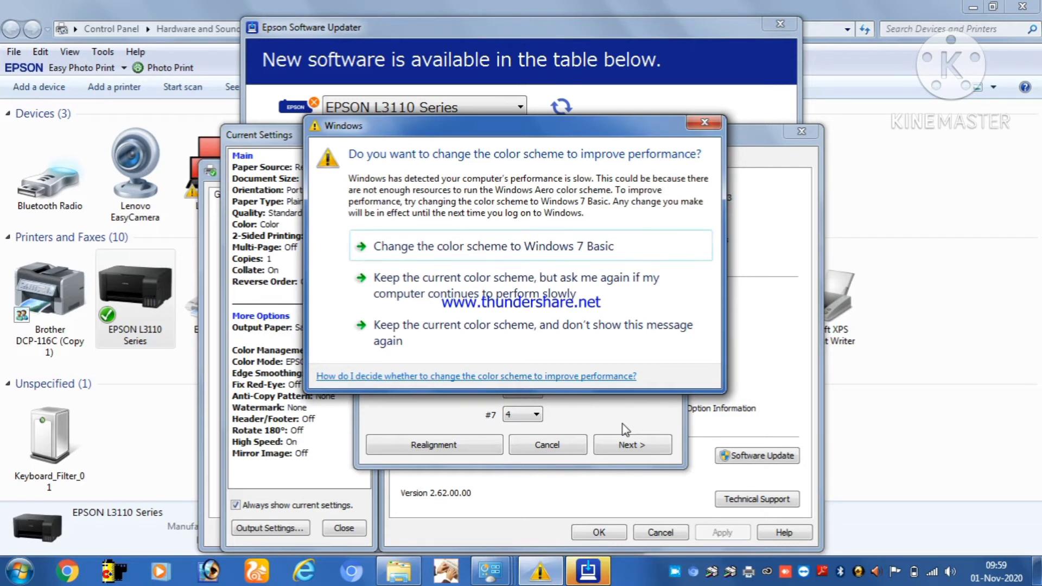
{"action": "left_click", "coordinate": [613, 334]}
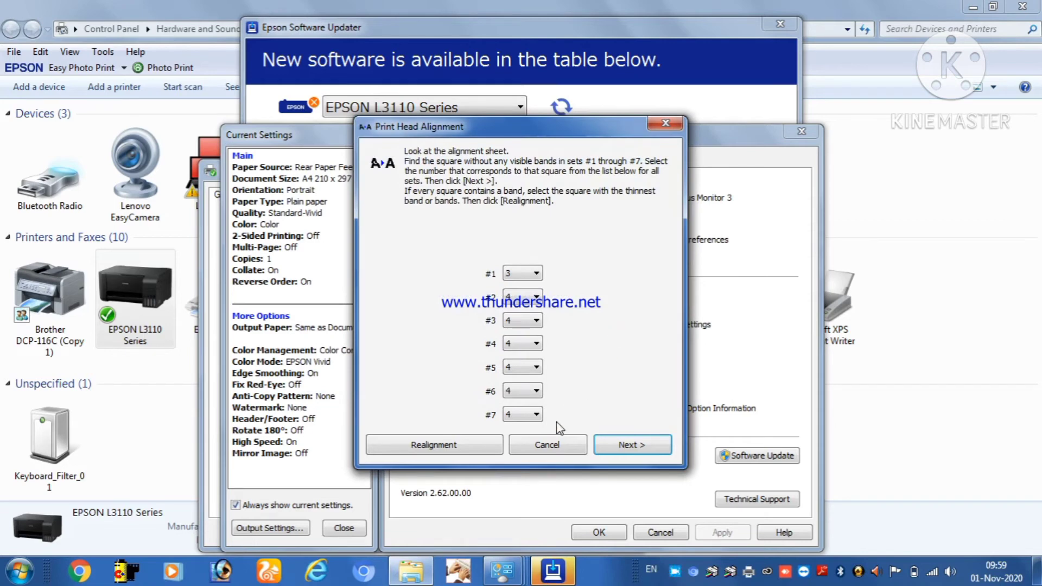
{"action": "left_click", "coordinate": [609, 447]}
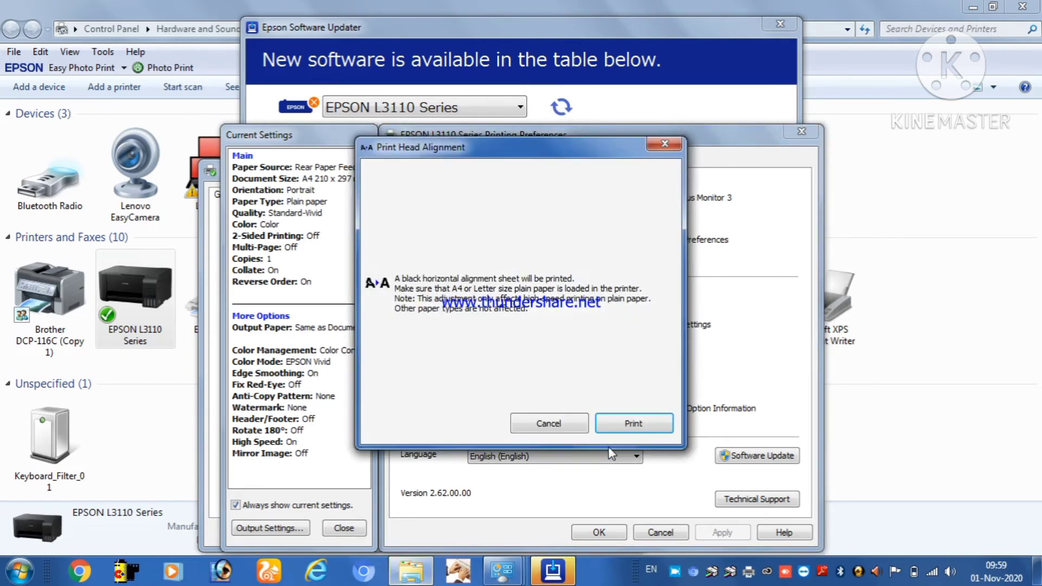
Print the black horizontal alignment sheet and finish the print head alignment with number 4 selected for set #1
{"action": "left_click", "coordinate": [631, 424]}
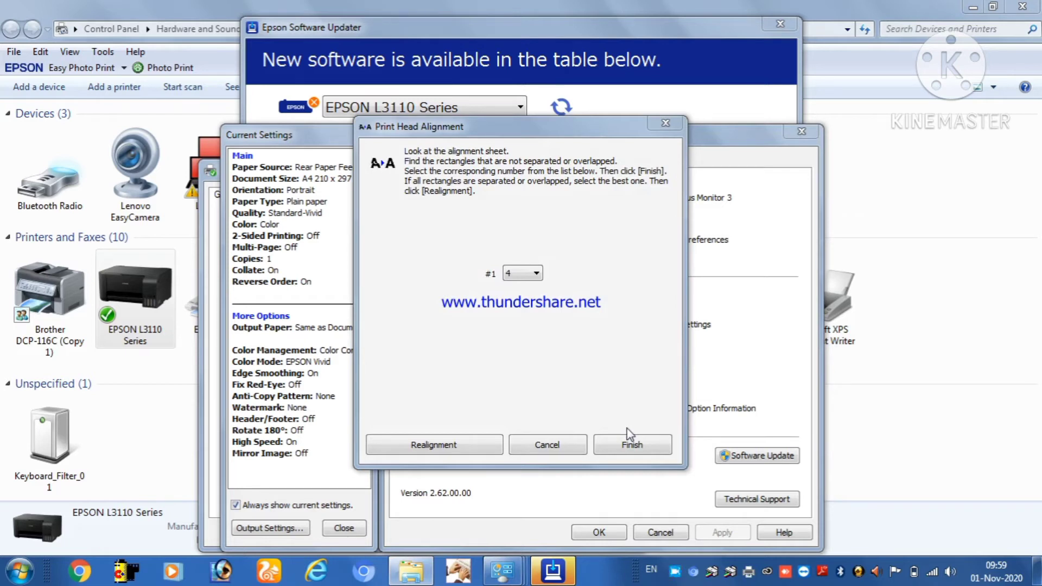
{"action": "left_click", "coordinate": [630, 437]}
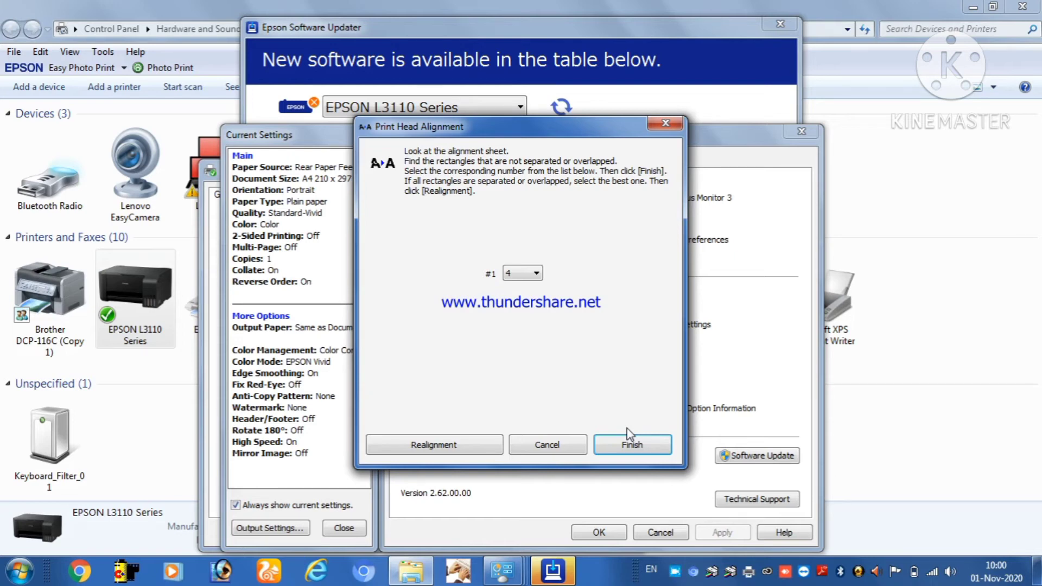
{"action": "left_click", "coordinate": [630, 449]}
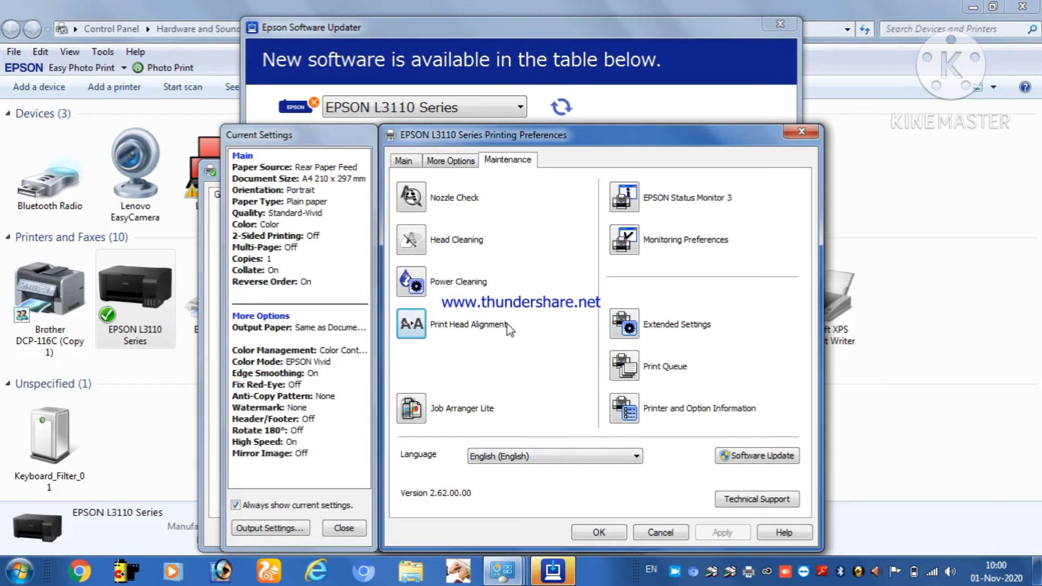
Run the Nozzle Check utility and print a nozzle check pattern
{"action": "left_click", "coordinate": [413, 201]}
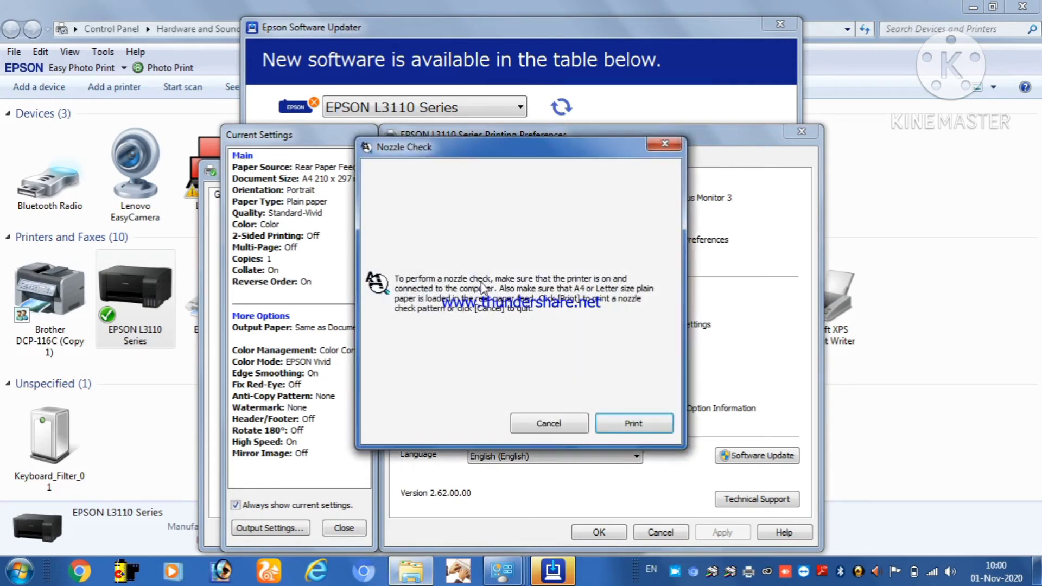
{"action": "left_click", "coordinate": [635, 430]}
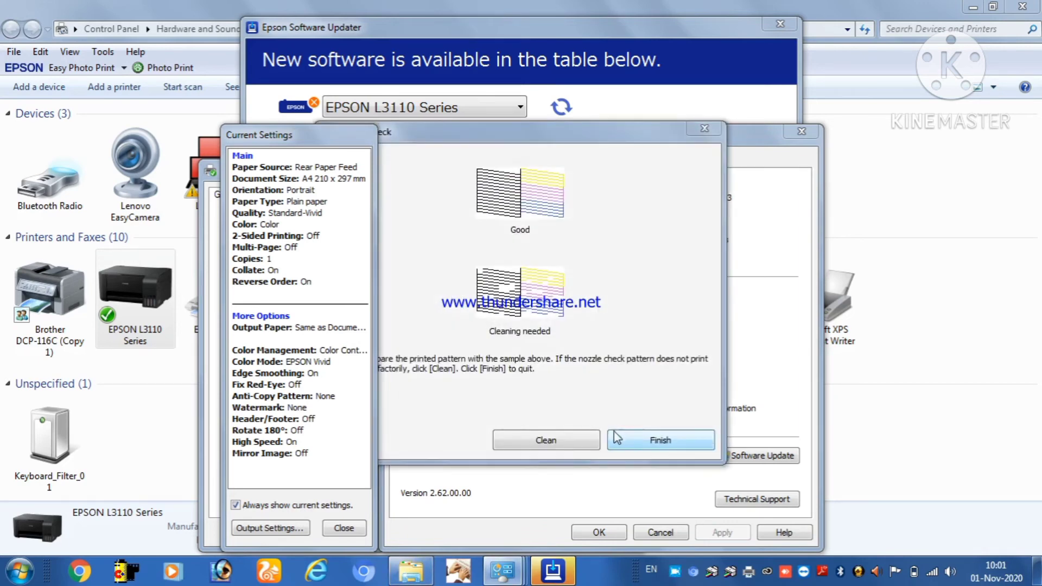
{"action": "left_click", "coordinate": [644, 440]}
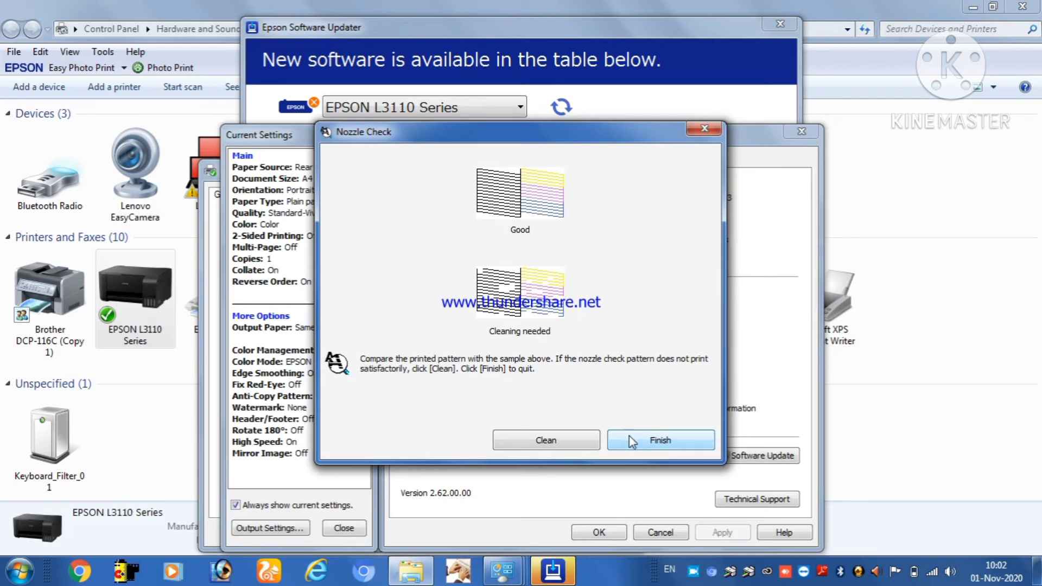
Run a head cleaning cycle from the nozzle check, print another nozzle check pattern to verify it, and finish
{"action": "left_click", "coordinate": [579, 441]}
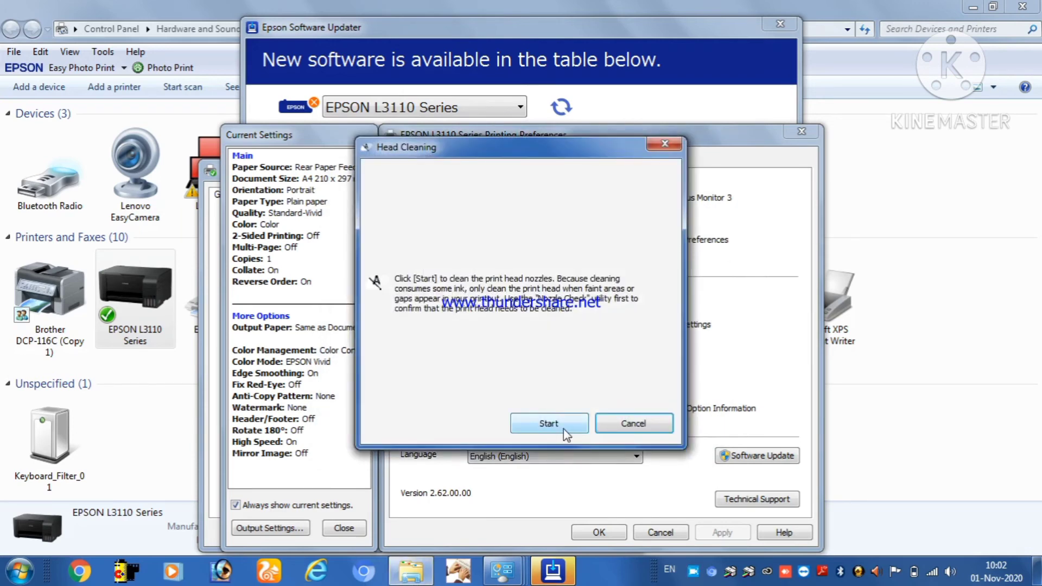
{"action": "left_click", "coordinate": [564, 429]}
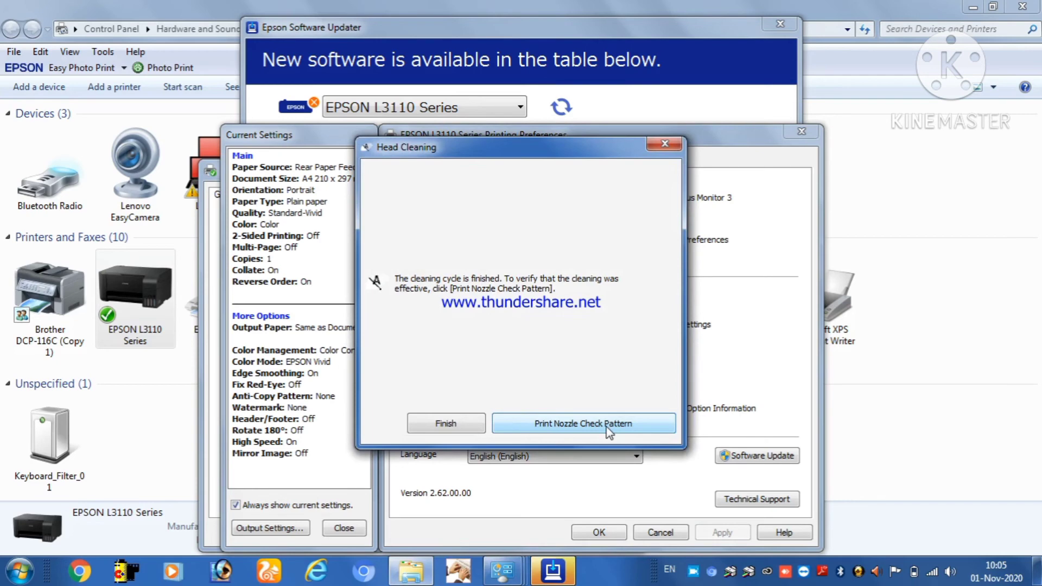
{"action": "left_click", "coordinate": [608, 431]}
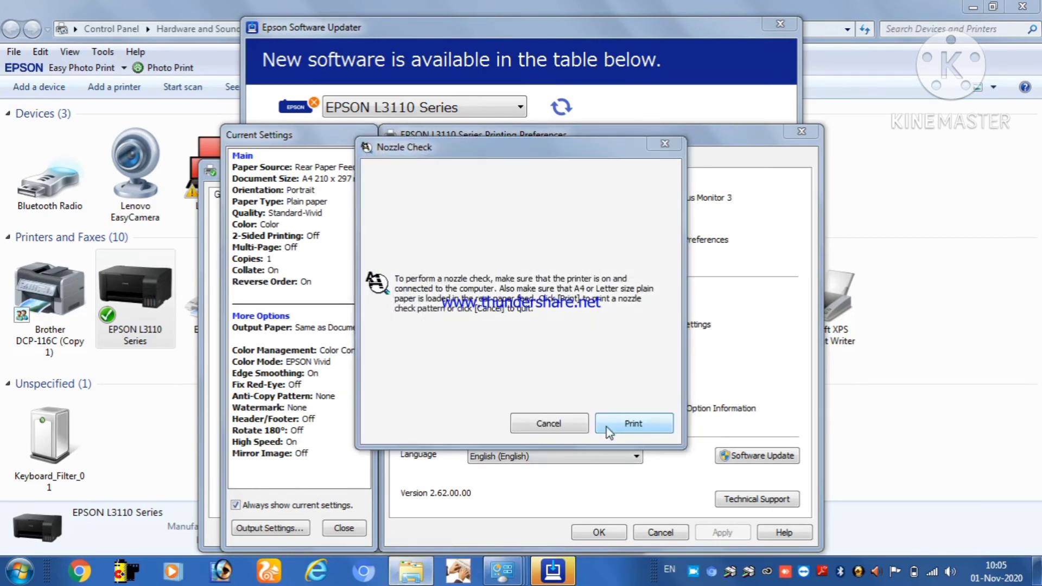
{"action": "left_click", "coordinate": [608, 429]}
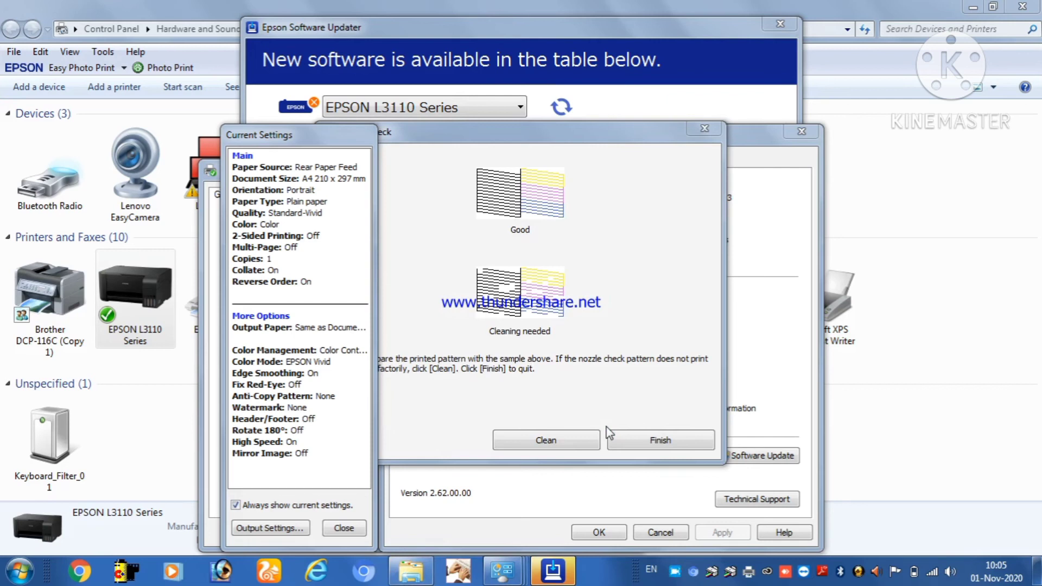
{"action": "left_click", "coordinate": [607, 427]}
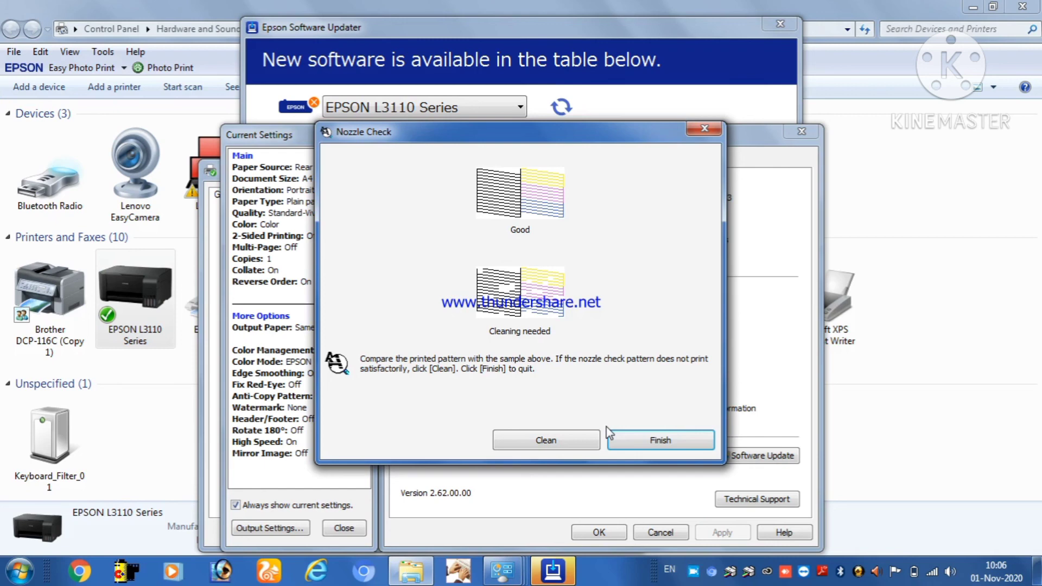
{"action": "left_click", "coordinate": [642, 439]}
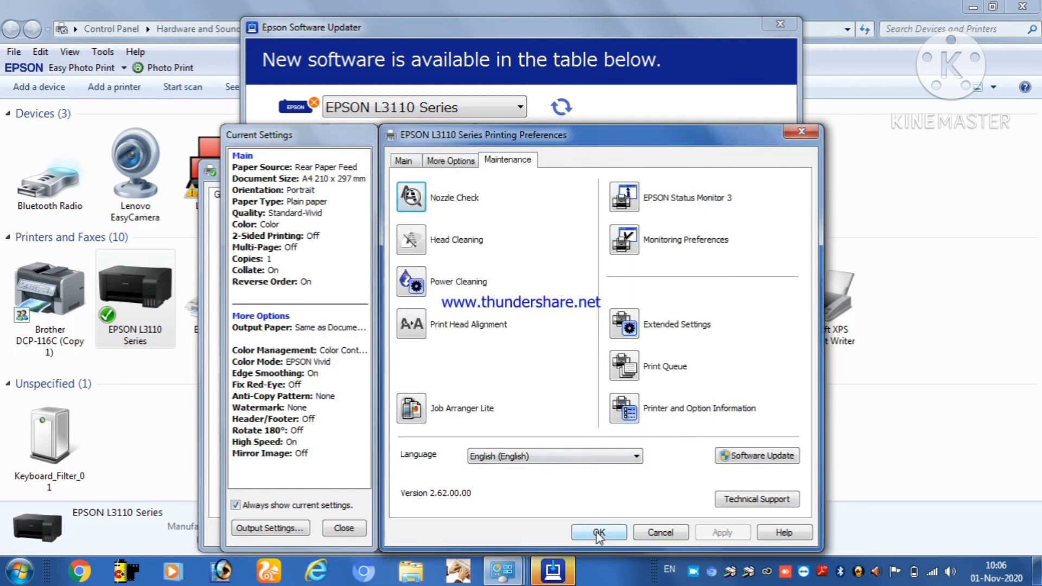
Close the printer's preferences and properties dialogs, exiting Epson Software Updater without installing anything
{"action": "left_click", "coordinate": [598, 533]}
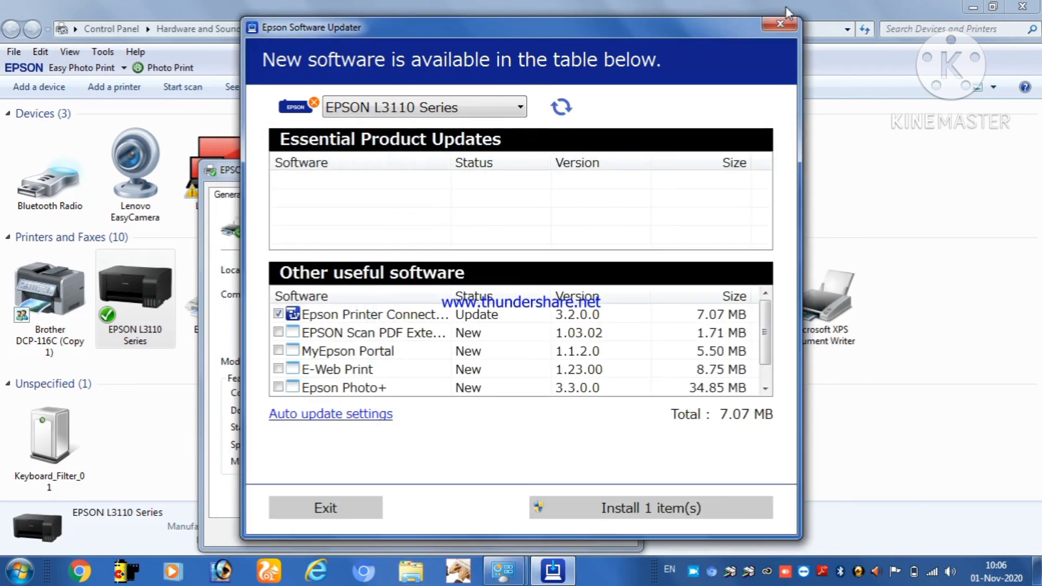
{"action": "left_click", "coordinate": [781, 25]}
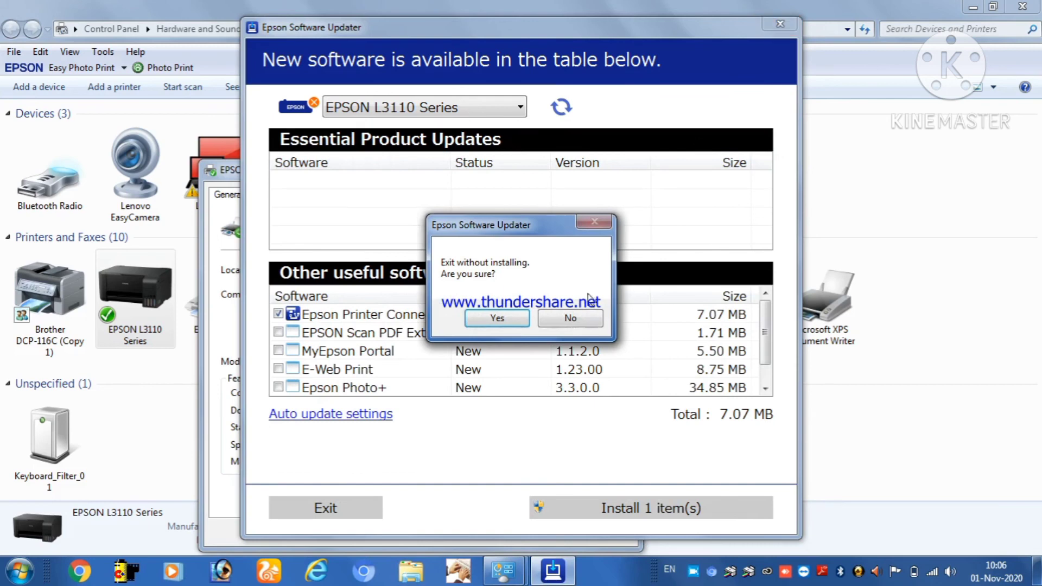
{"action": "left_click", "coordinate": [524, 320]}
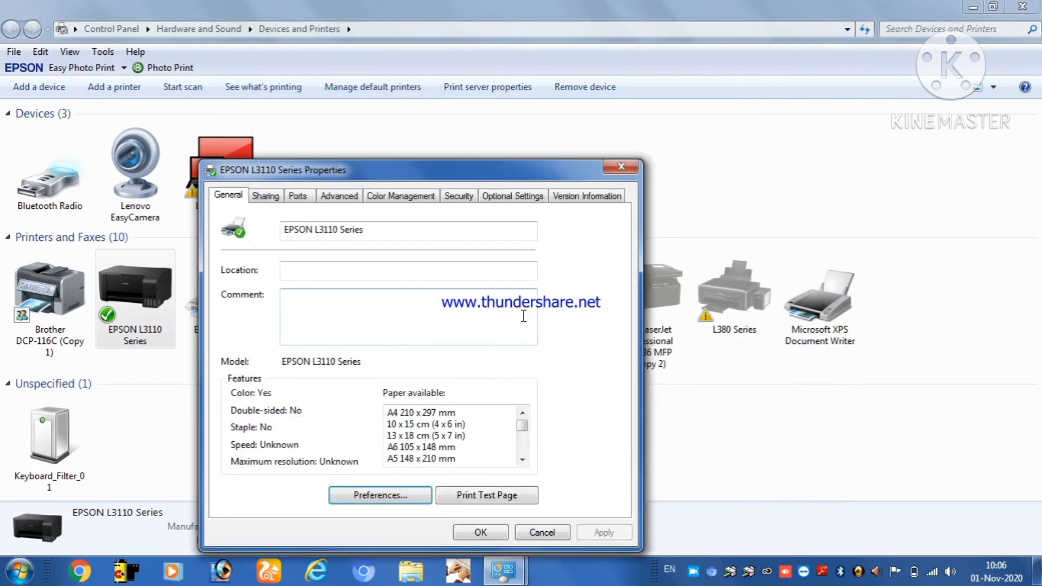
{"action": "left_click", "coordinate": [627, 164]}
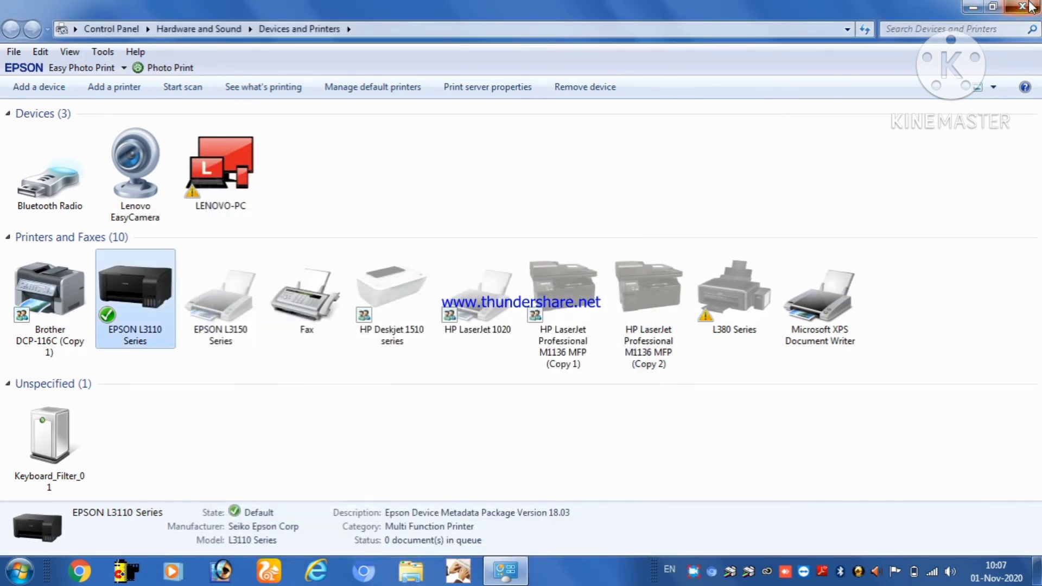